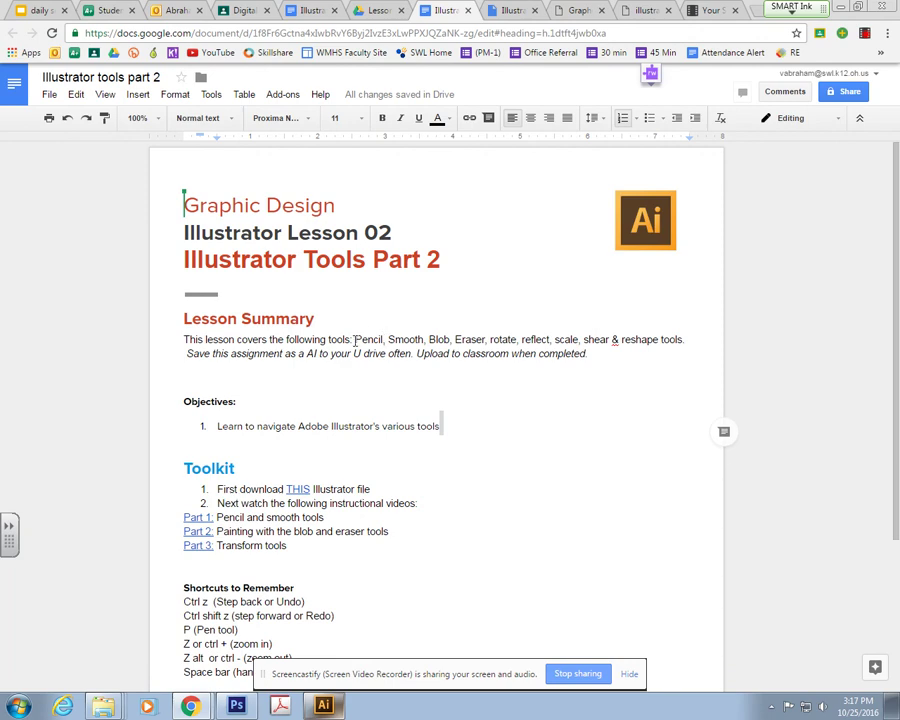
Download the Illustrator Tools Part 2.ai worksheet from the lesson's Drive link and open it in Illustrator.
click(299, 489)
click(358, 506)
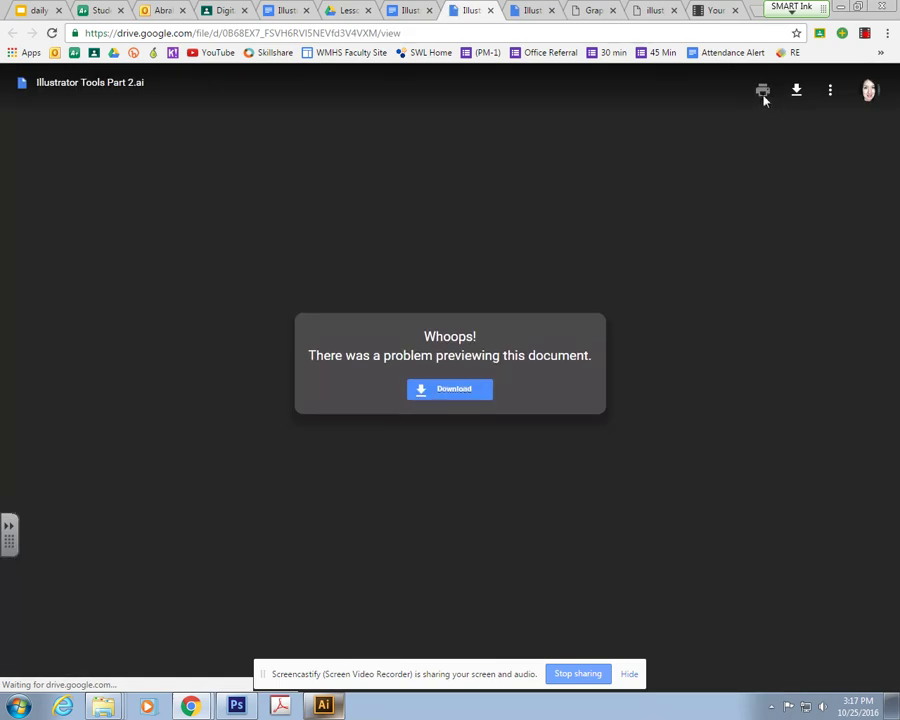
click(794, 91)
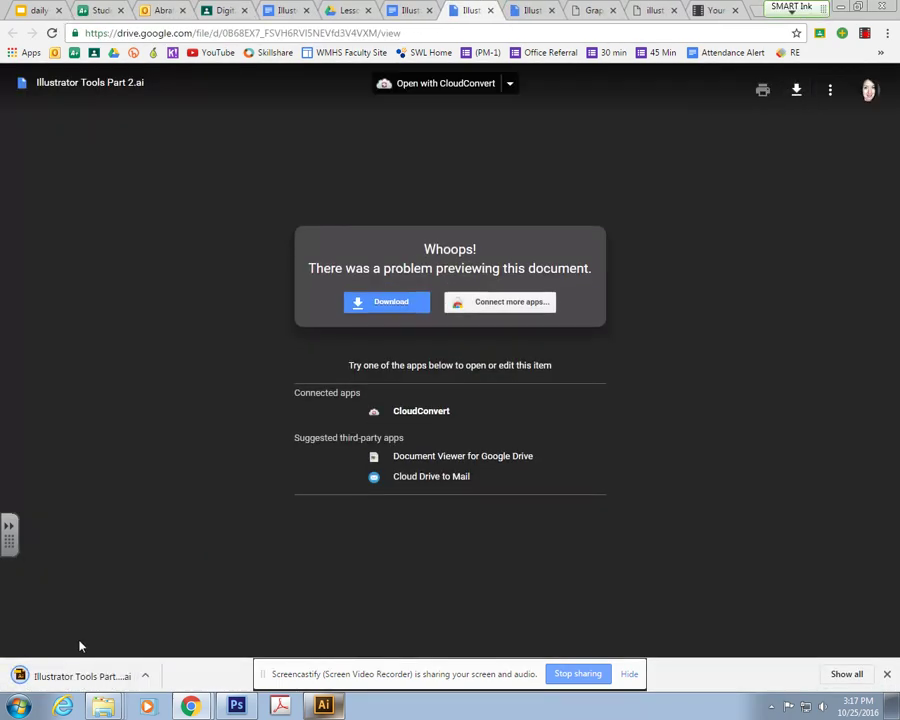
click(70, 678)
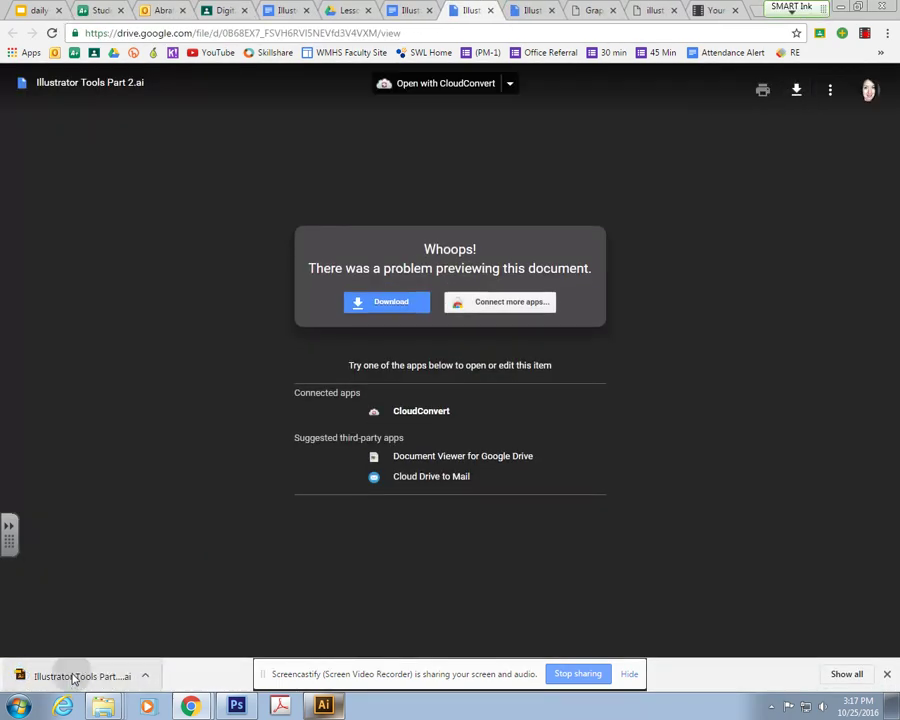
With the Pencil Tool, draw a freehand hand outline beside the Pencil Tool section, then deselect it.
scroll(340, 450, up, 6)
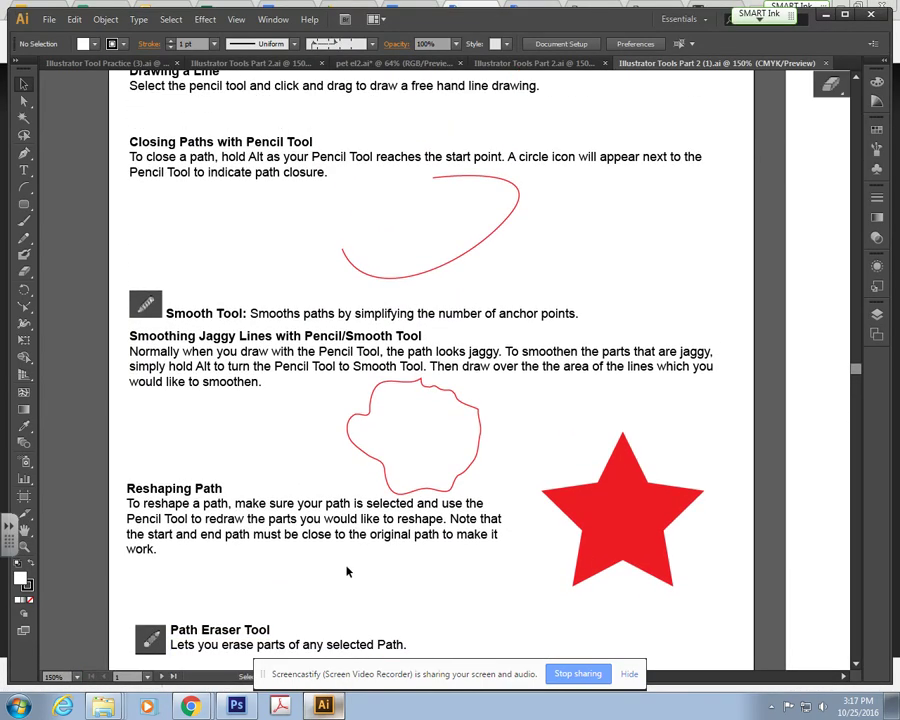
scroll(354, 583, up, 3)
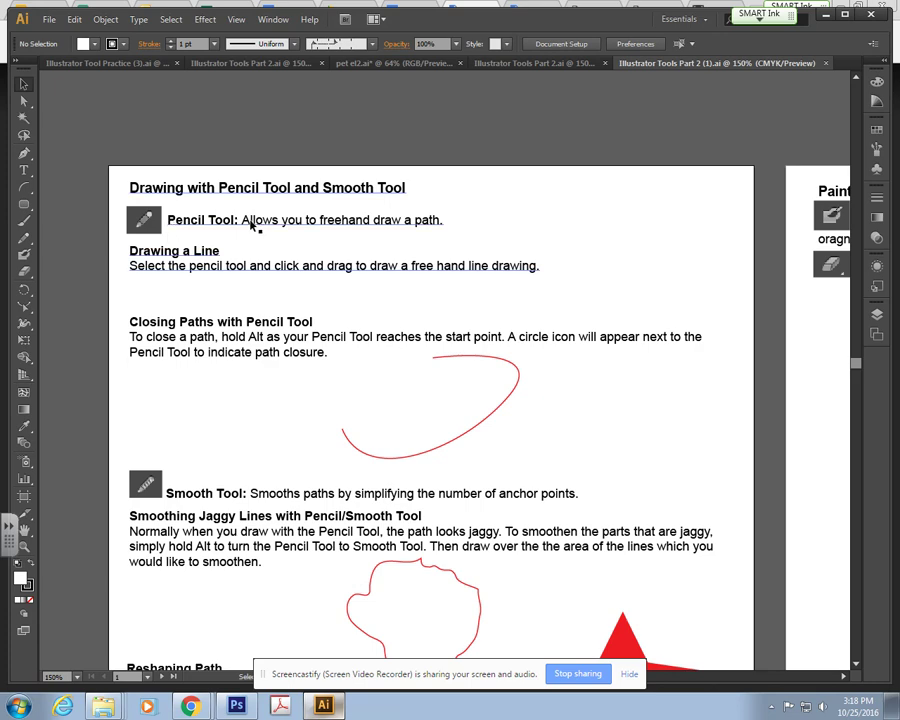
click(26, 241)
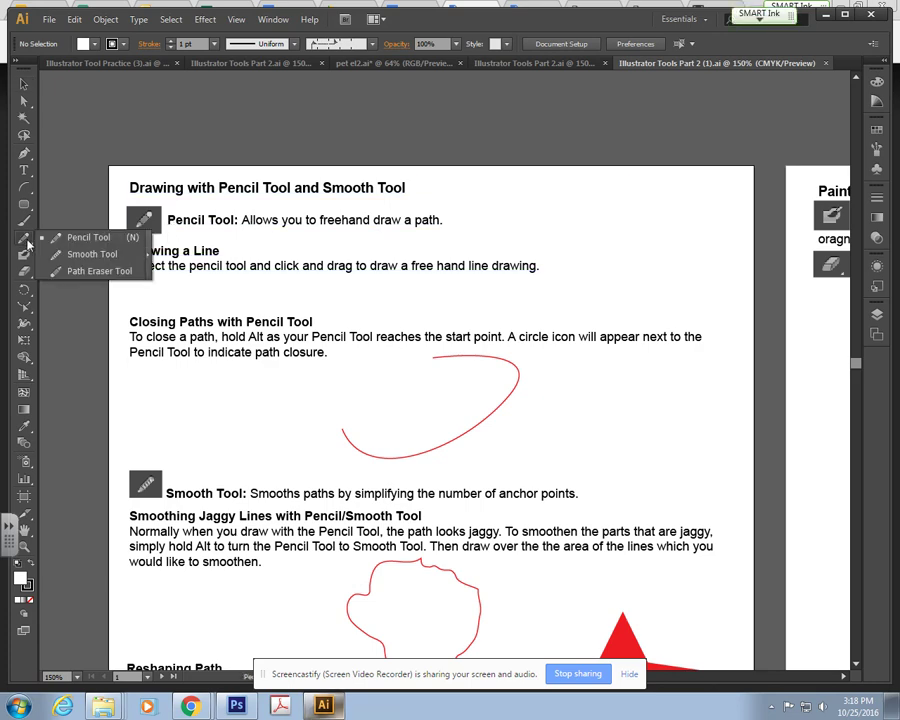
click(128, 240)
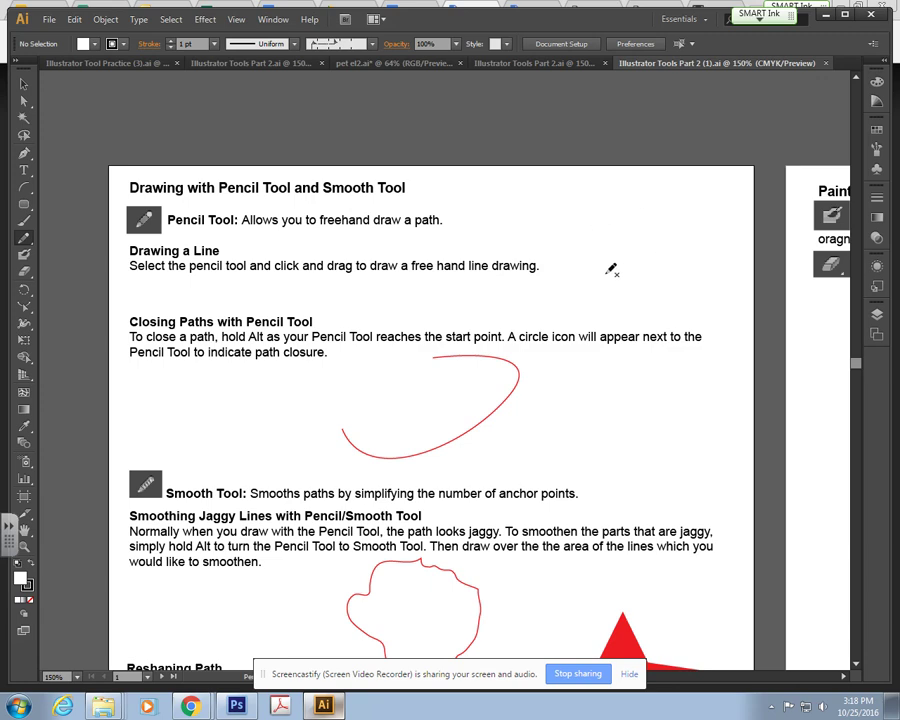
mouse_move(604, 278)
mouse_down()
mouse_move(567, 240)
mouse_move(594, 240)
mouse_move(585, 206)
mouse_move(594, 201)
mouse_move(606, 233)
mouse_move(621, 189)
mouse_move(625, 228)
mouse_move(640, 206)
mouse_move(636, 240)
mouse_move(655, 230)
mouse_move(627, 298)
mouse_up()
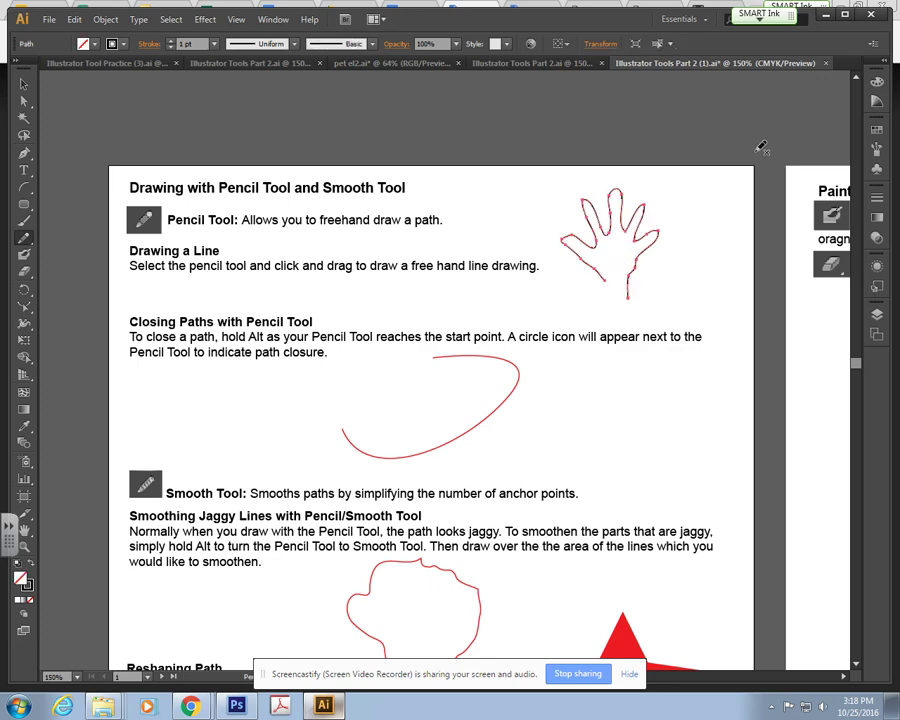
click(22, 84)
click(740, 263)
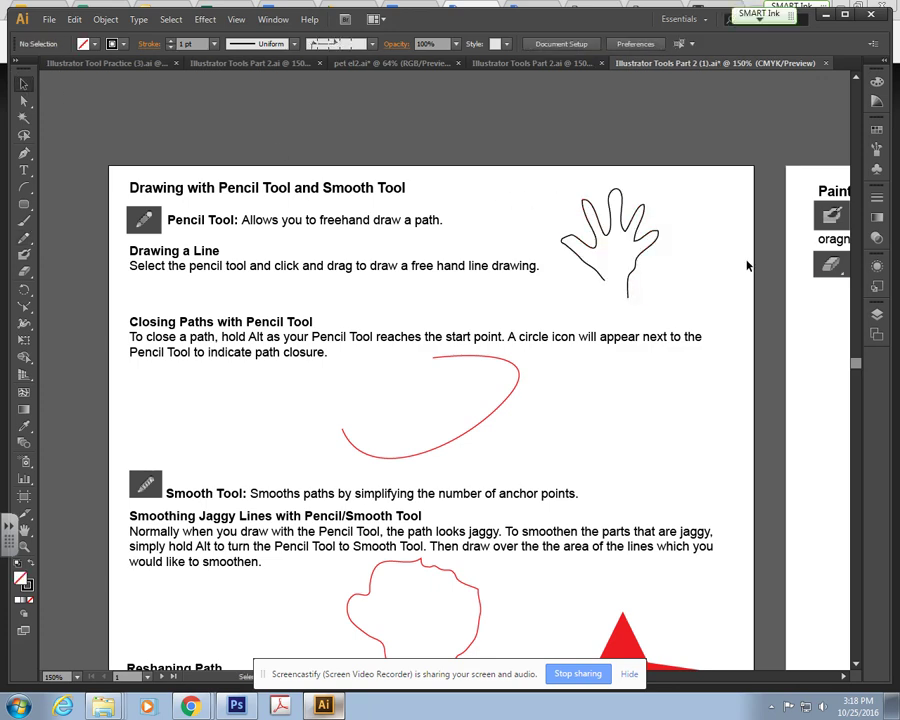
click(635, 213)
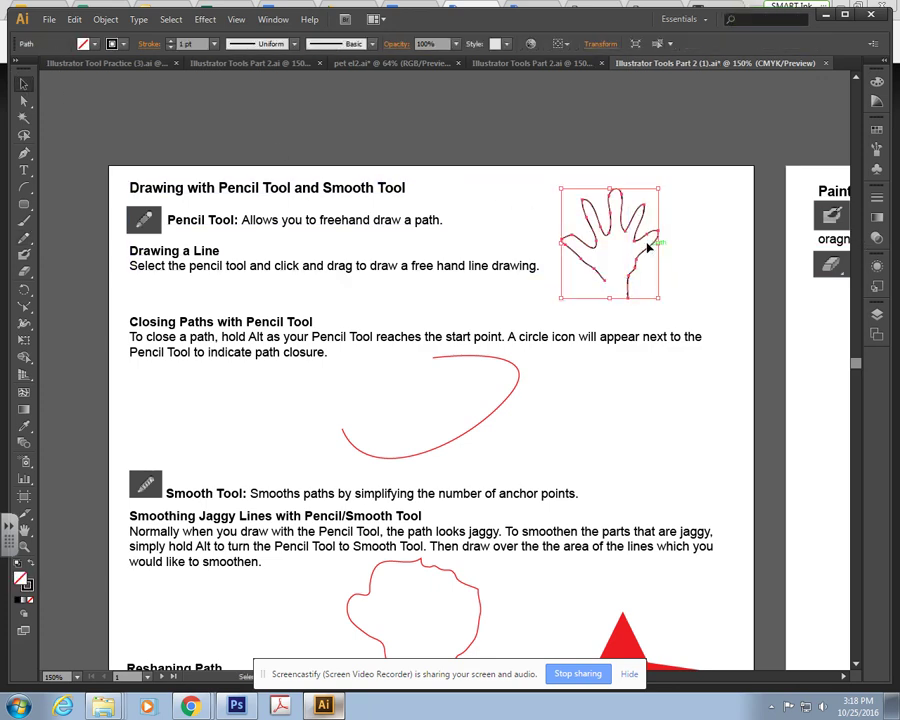
click(688, 295)
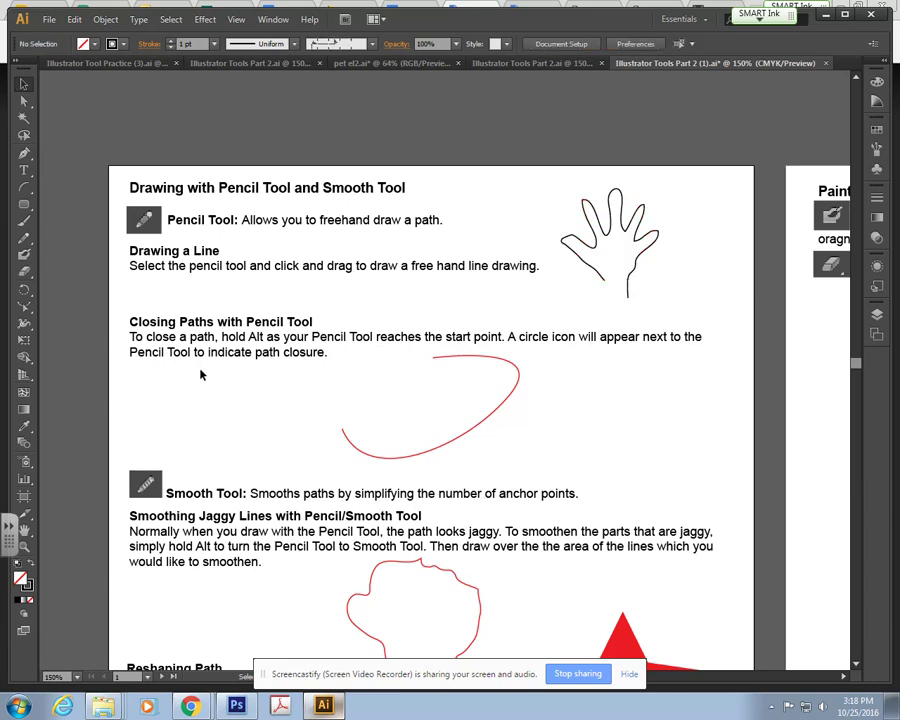
Select the open red curve and pencil a stroke from its upper end back to its start.
scroll(376, 410, down, 1)
scroll(445, 380, down, 1)
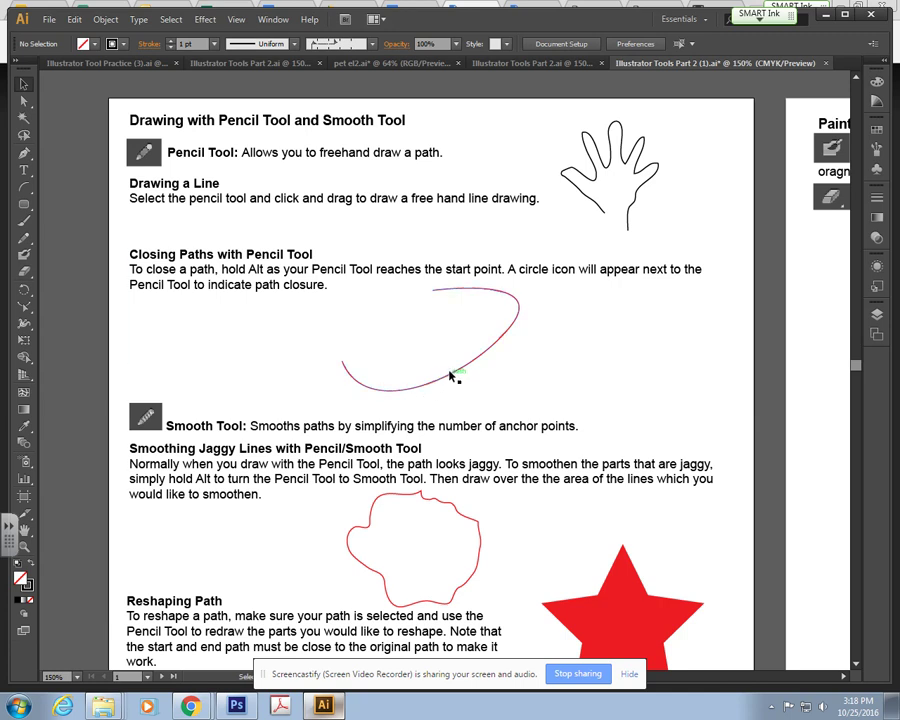
click(504, 341)
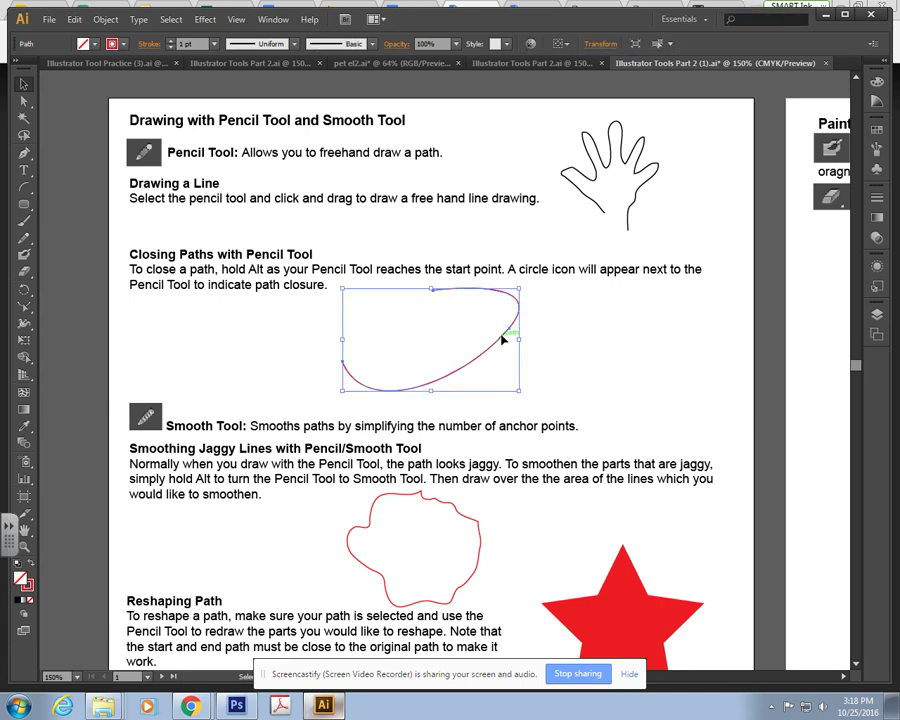
click(24, 238)
click(24, 84)
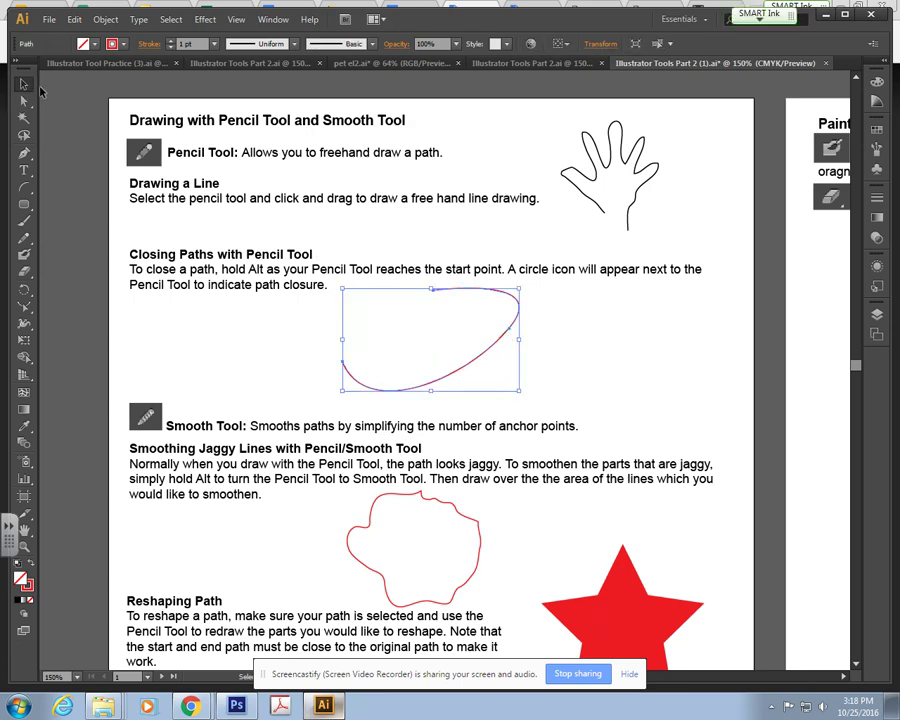
click(24, 238)
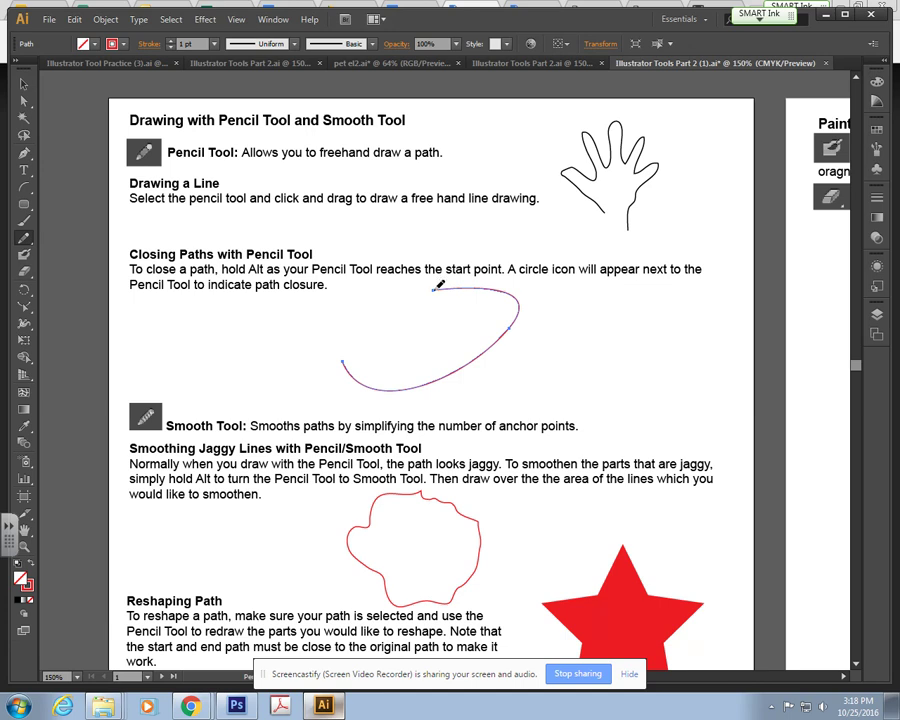
drag(437, 287, 392, 302)
drag(347, 357, 343, 360)
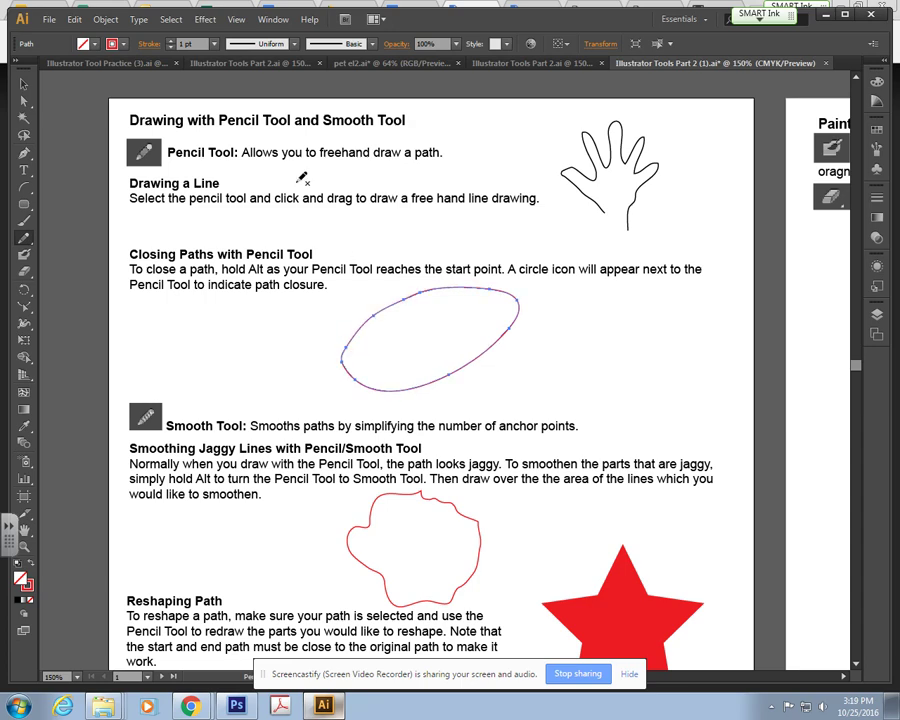
Undo the first closing stroke and redraw it, joining the curve into a smooth oval.
click(23, 84)
click(583, 363)
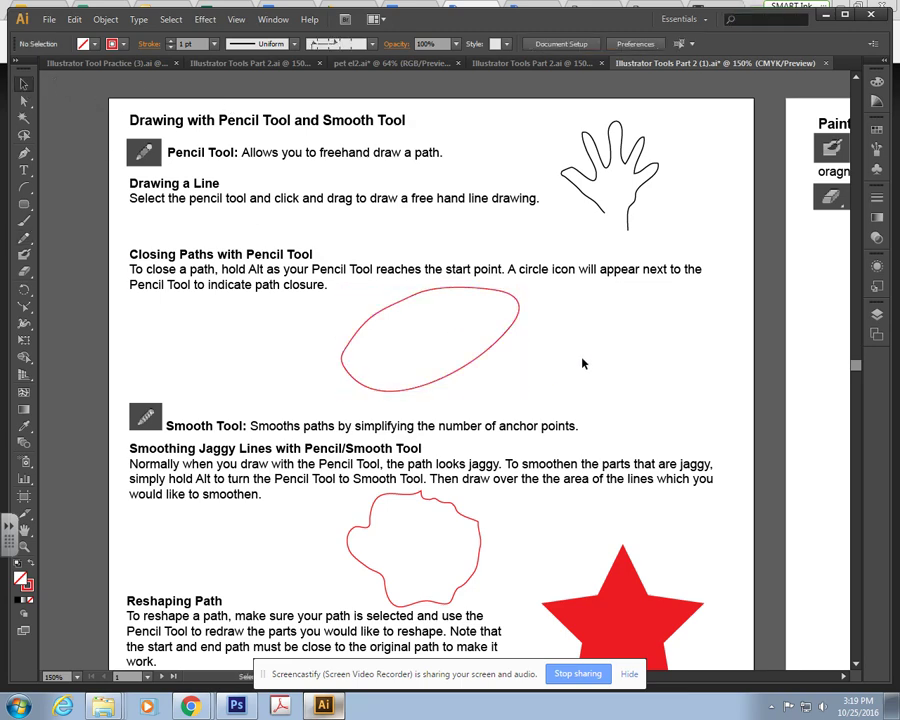
click(506, 295)
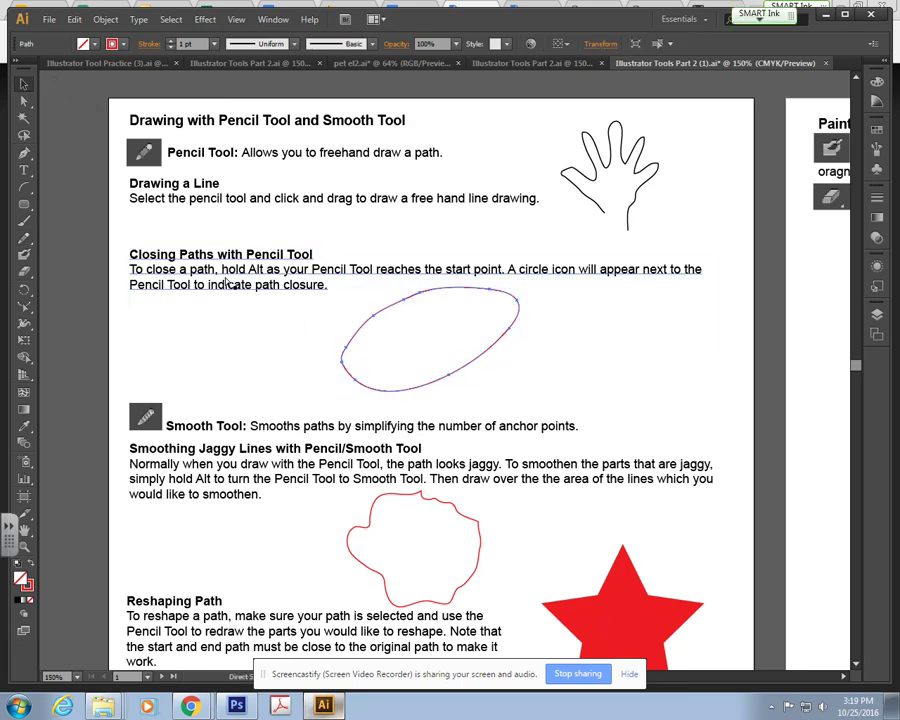
key(ctrl+z)
click(23, 238)
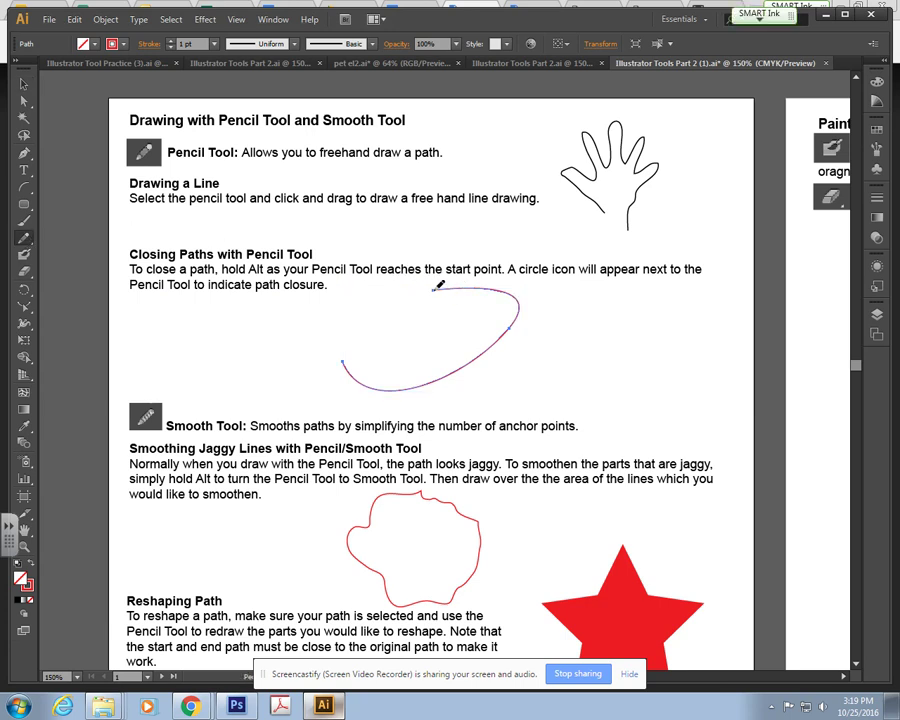
drag(405, 303, 355, 340)
drag(348, 358, 344, 353)
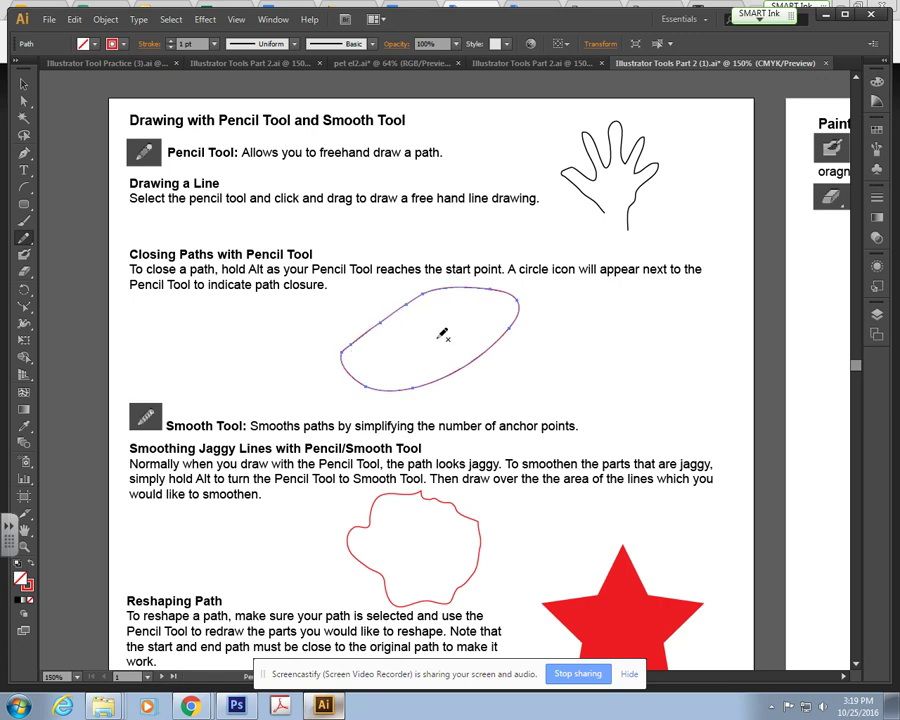
Deselect and reselect the closed red oval to check the result.
key(v)
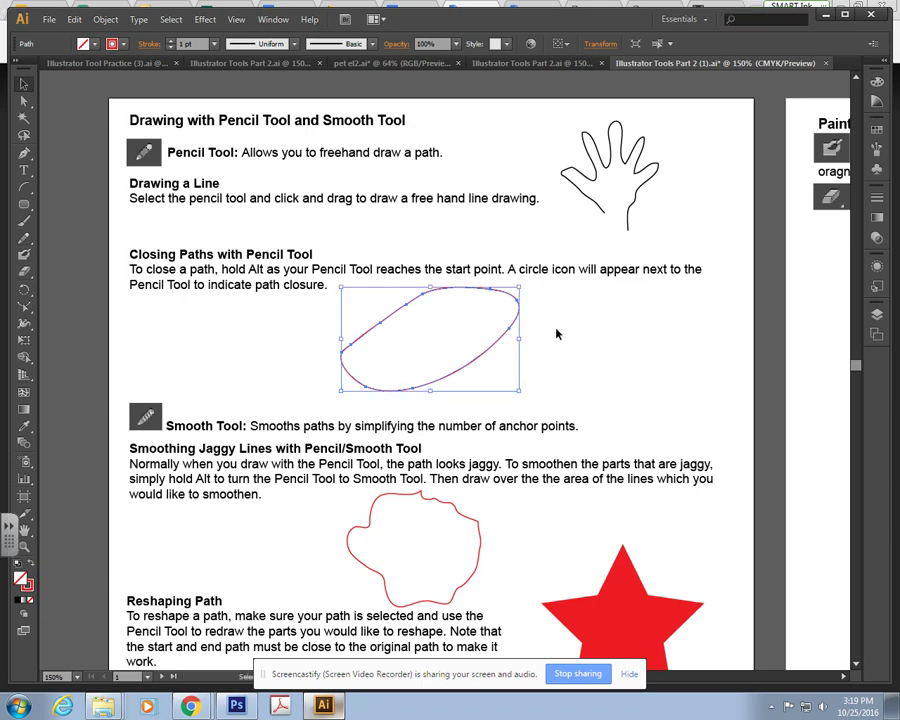
click(556, 333)
click(520, 306)
click(573, 324)
Select the jaggy blob and switch to the Smooth tool from the pencil flyout.
scroll(583, 330, down, 3)
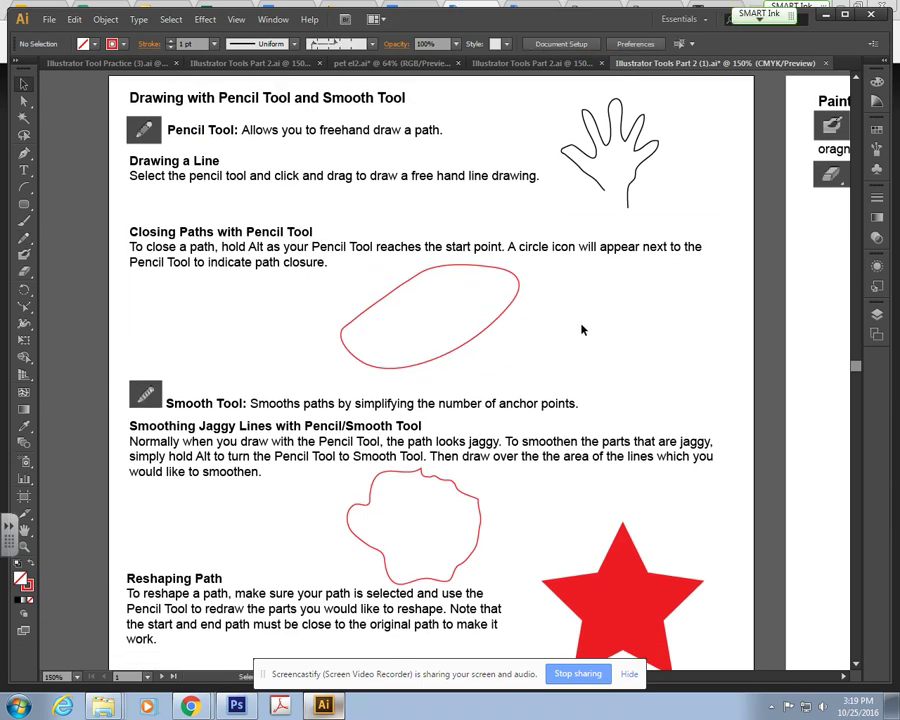
scroll(327, 321, down, 1)
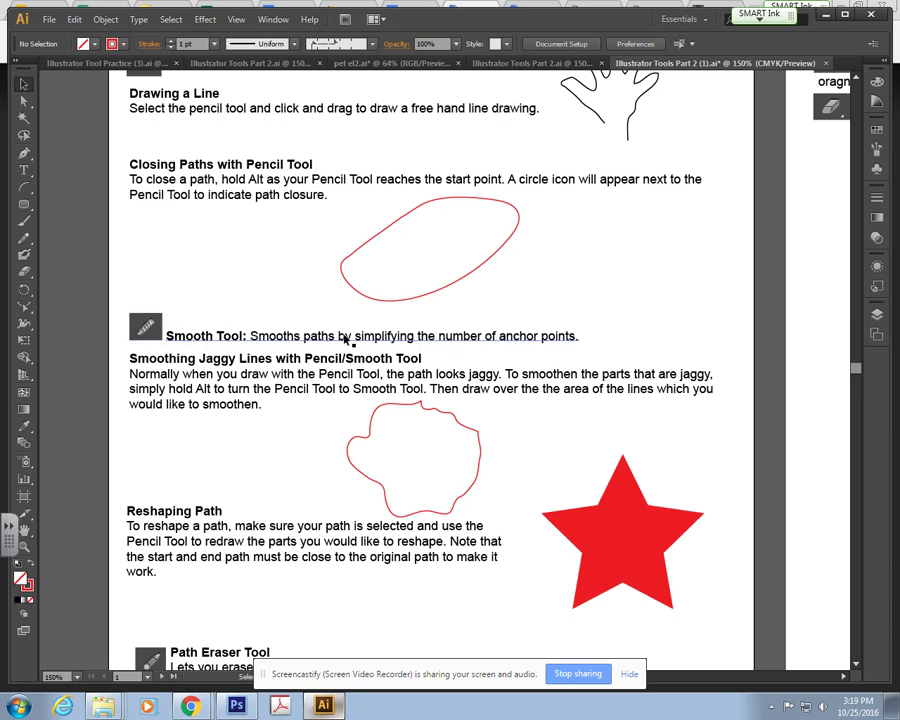
click(350, 461)
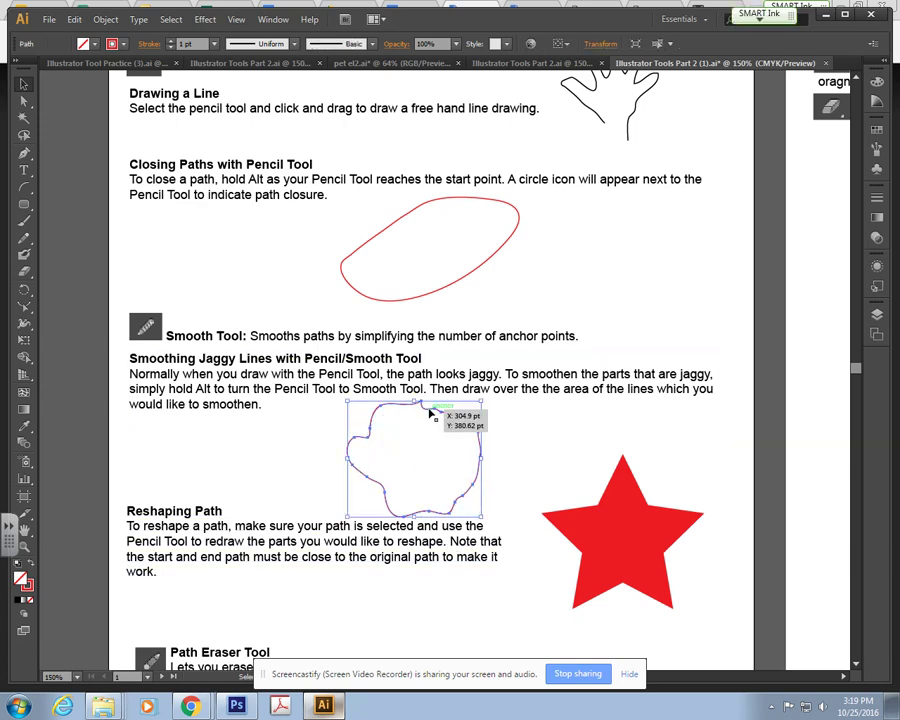
click(16, 240)
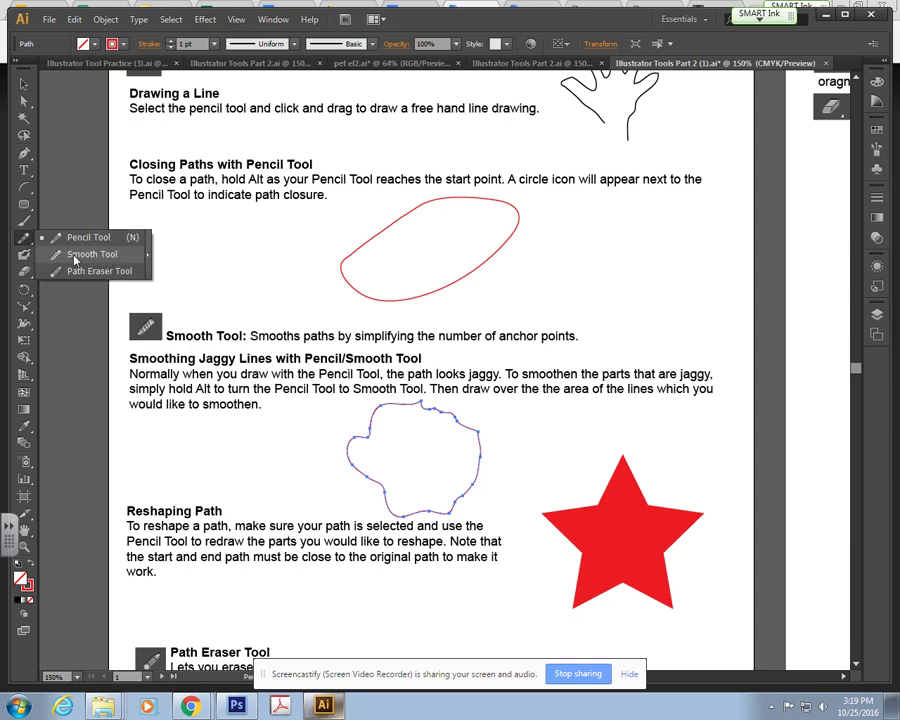
click(62, 258)
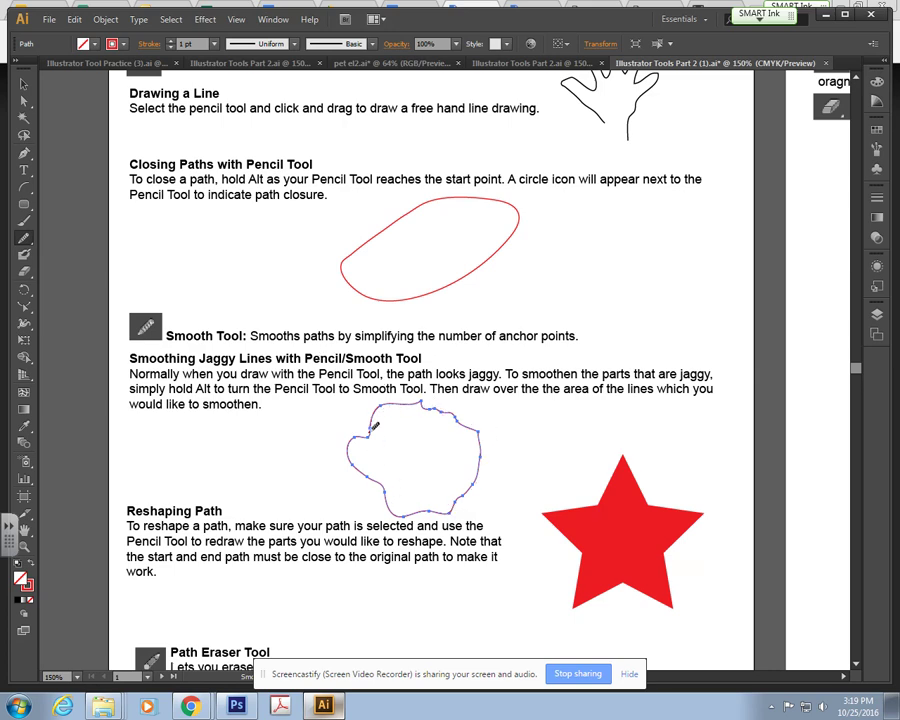
Smooth the blob's top, right, bottom and upper-left edges with repeated strokes.
mouse_move(375, 423)
mouse_down()
mouse_move(425, 397)
mouse_move(471, 424)
mouse_move(405, 398)
mouse_move(476, 426)
mouse_move(451, 411)
mouse_move(379, 402)
mouse_move(439, 403)
mouse_move(489, 432)
mouse_up()
drag(418, 402, 372, 422)
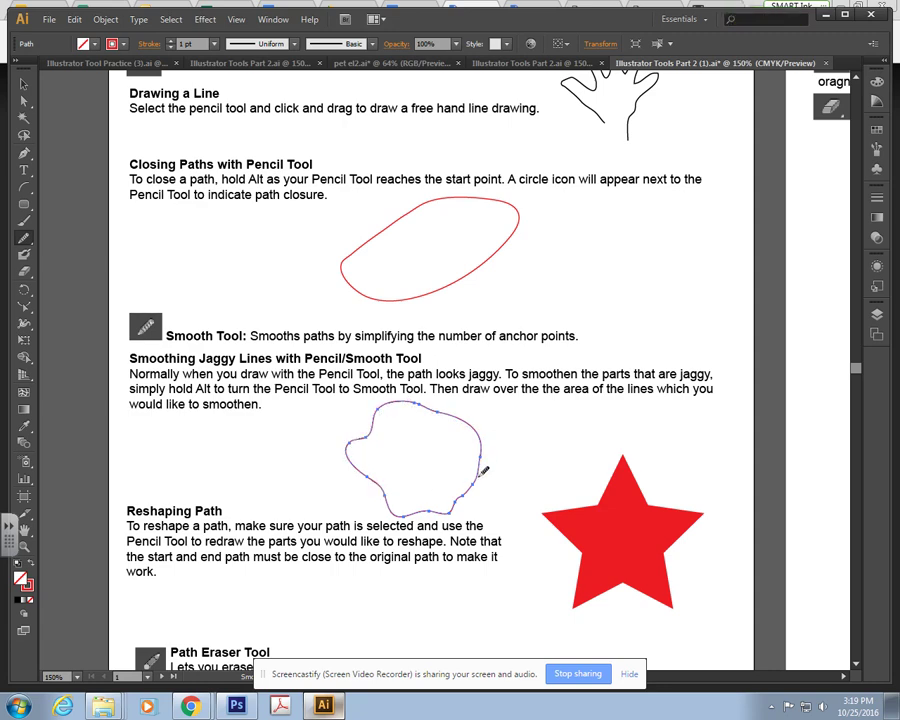
mouse_move(478, 472)
mouse_down()
mouse_move(449, 506)
mouse_move(397, 509)
mouse_move(363, 464)
mouse_up()
mouse_move(470, 508)
mouse_down()
mouse_move(403, 506)
mouse_move(352, 453)
mouse_move(389, 503)
mouse_move(340, 453)
mouse_move(362, 478)
mouse_up()
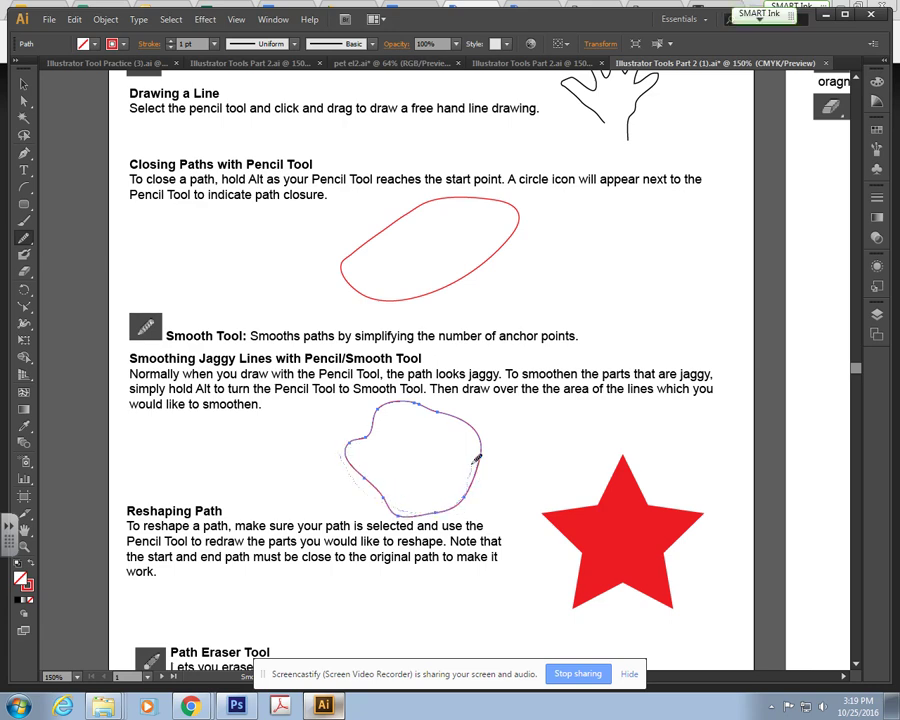
mouse_move(482, 418)
mouse_down()
mouse_move(410, 400)
mouse_move(483, 450)
mouse_move(388, 412)
mouse_move(360, 440)
mouse_up()
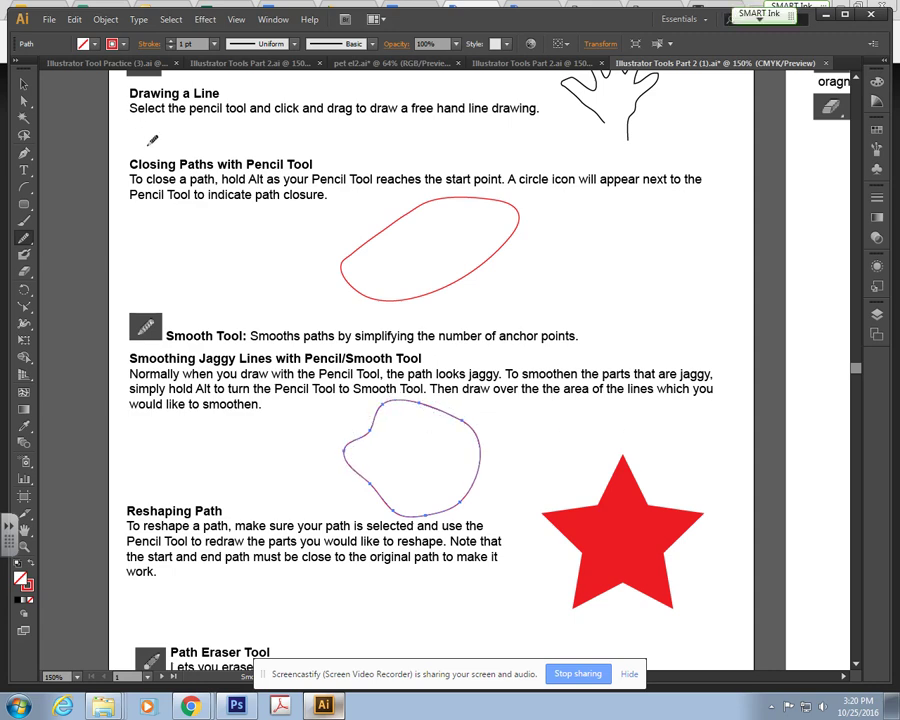
scroll(355, 446, down, 3)
Select the red star under Reshaping Path and switch to the Pencil Tool.
scroll(367, 348, down, 4)
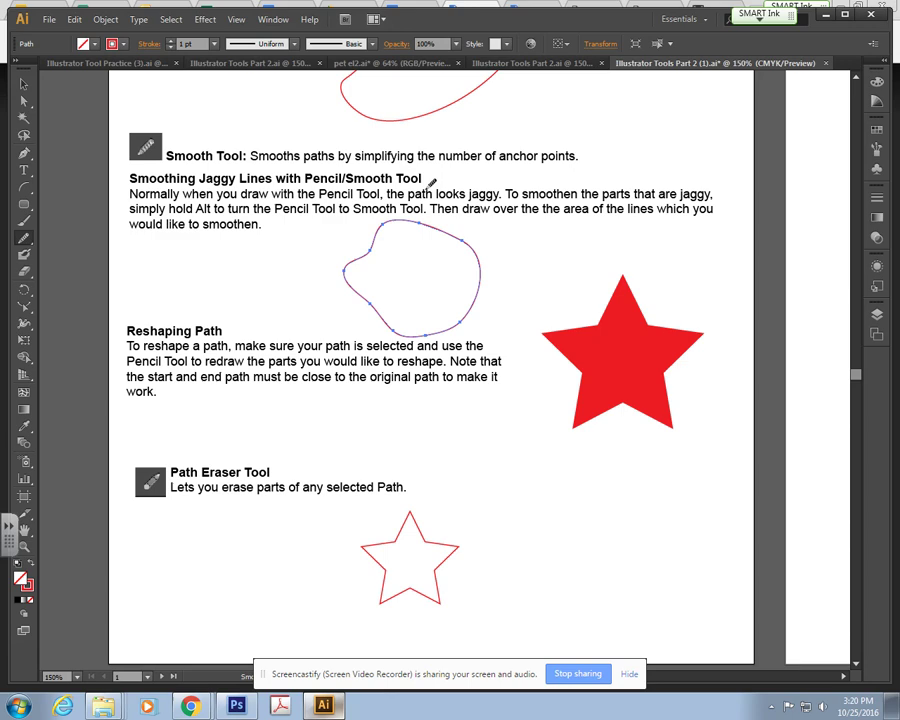
click(23, 86)
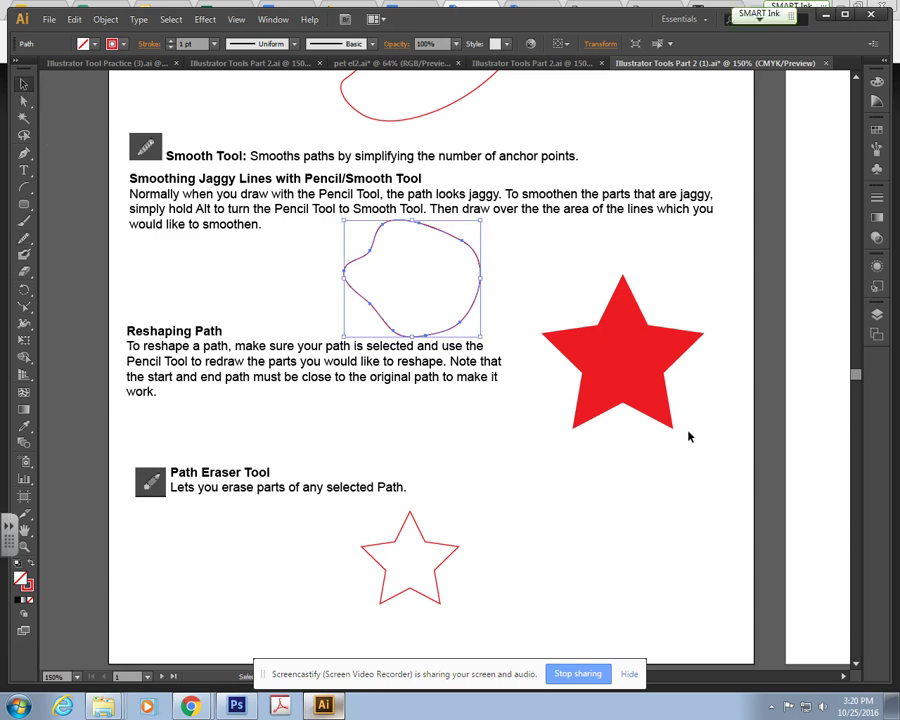
click(642, 405)
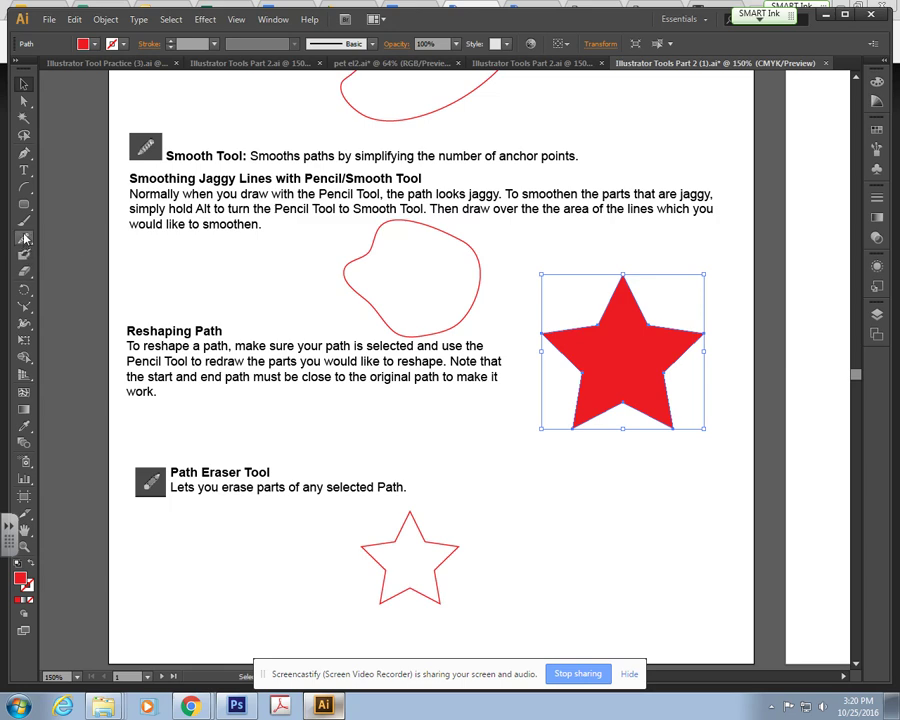
drag(24, 238, 68, 244)
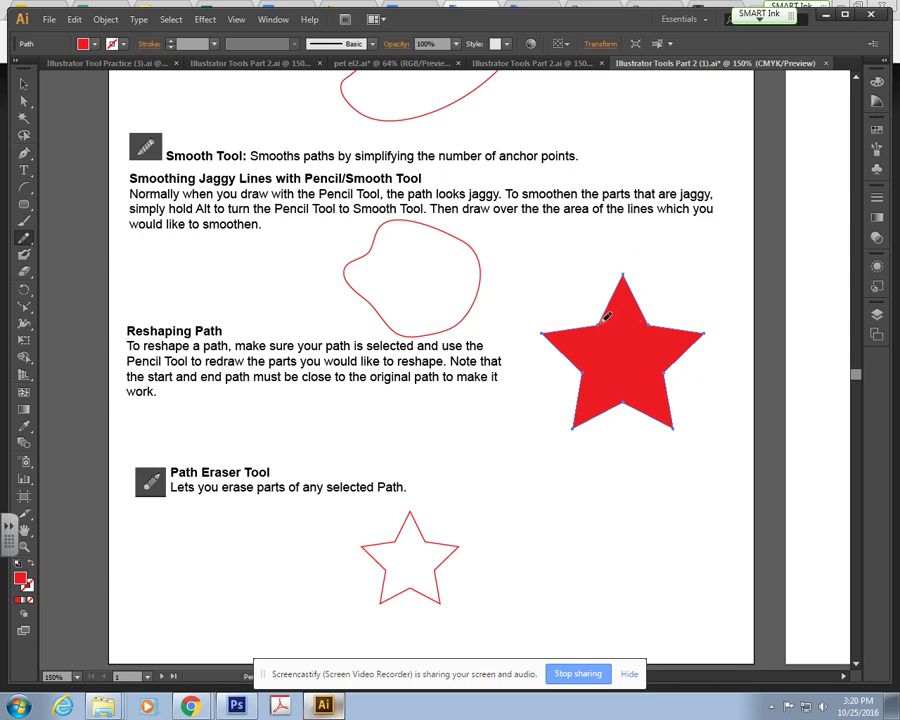
Pencil over the star's top edge, then undo the unwanted notch in its right arm.
drag(600, 322, 710, 315)
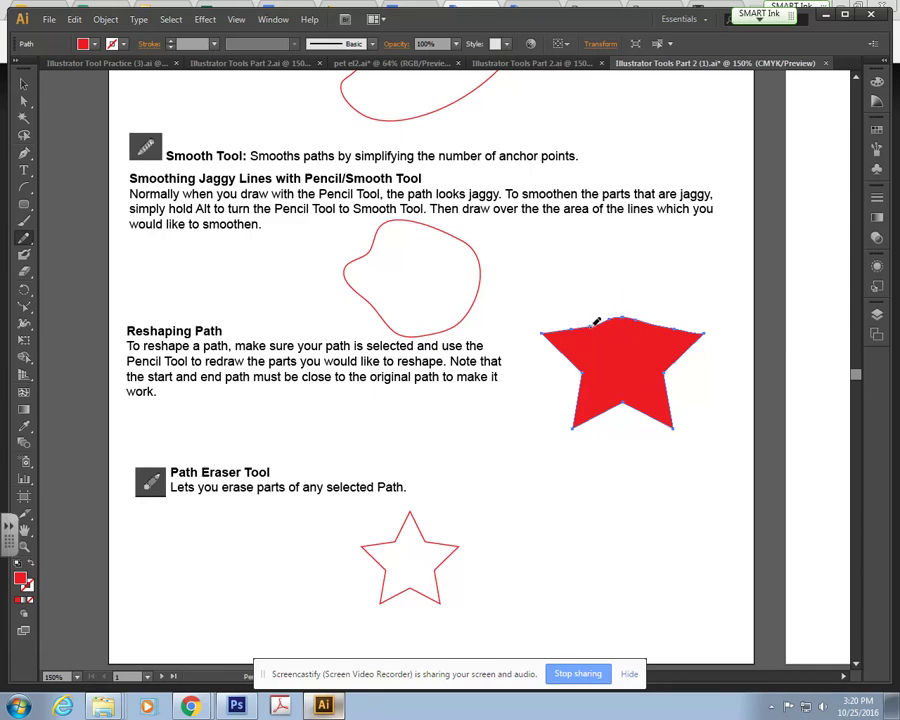
mouse_move(597, 322)
mouse_down()
mouse_move(615, 377)
mouse_move(637, 393)
mouse_move(659, 373)
mouse_move(655, 348)
mouse_move(630, 320)
mouse_up()
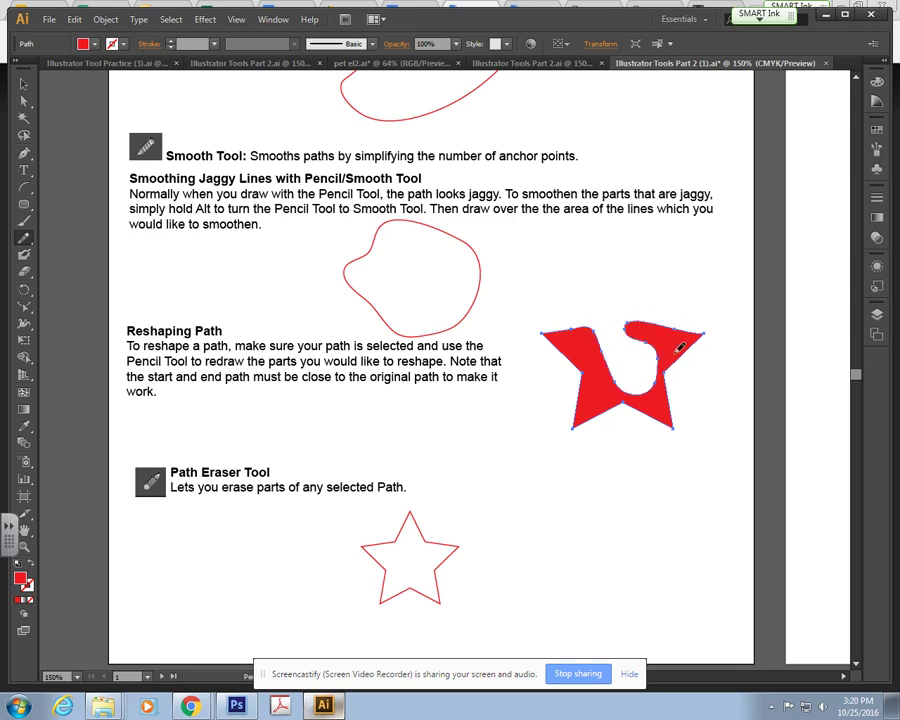
mouse_move(687, 317)
mouse_down()
mouse_move(663, 372)
mouse_move(680, 328)
mouse_up()
key(ctrl+z)
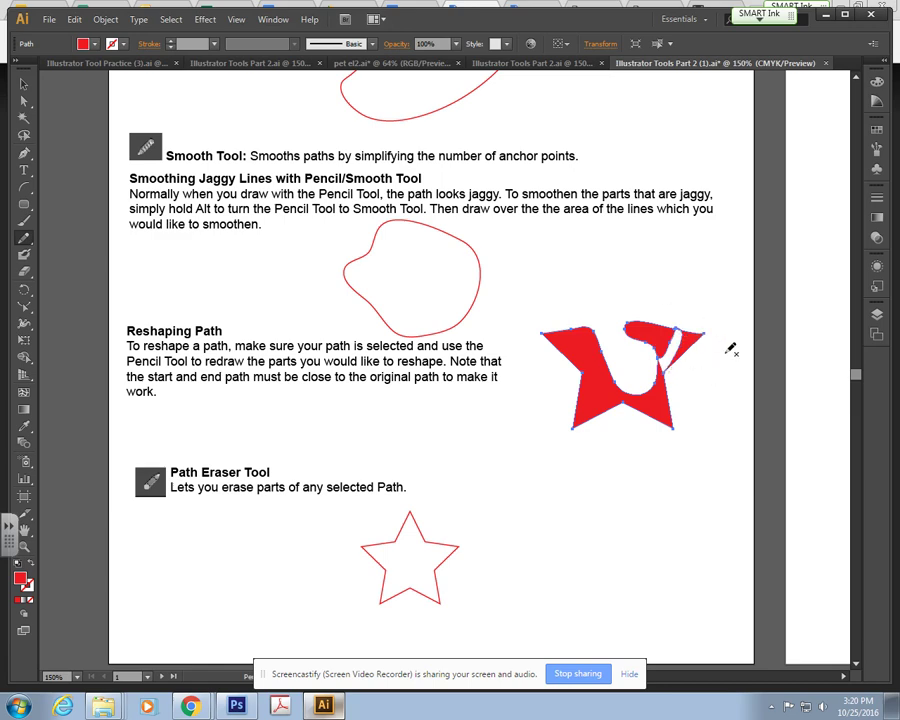
key(ctrl+z)
key(ctrl+z)
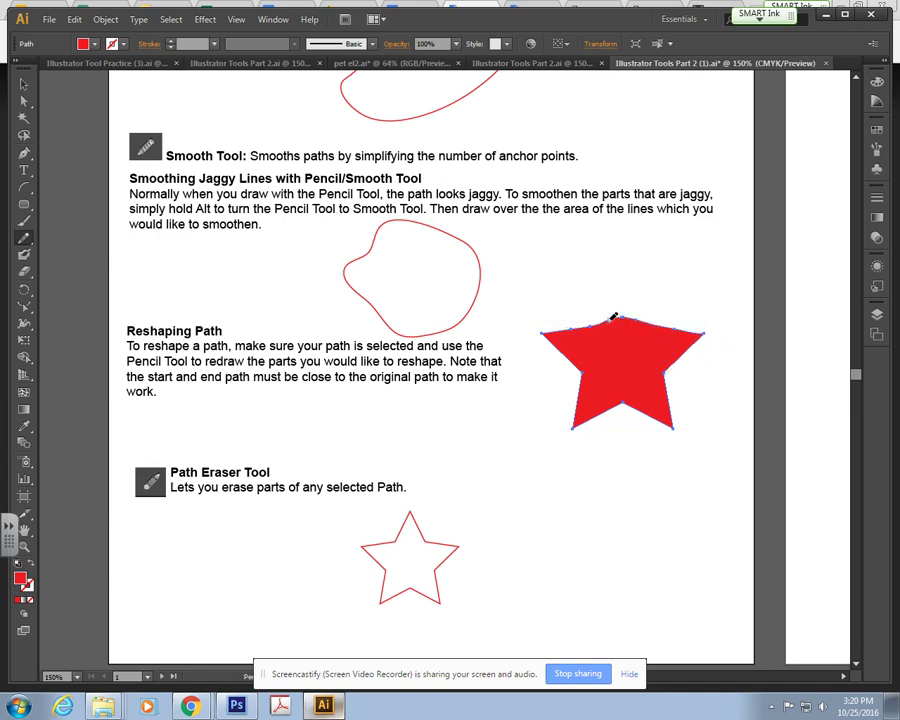
Redraw the star's top as a rounded dome curving down into both shoulders.
mouse_move(592, 323)
mouse_down()
mouse_move(625, 292)
mouse_move(640, 318)
mouse_up()
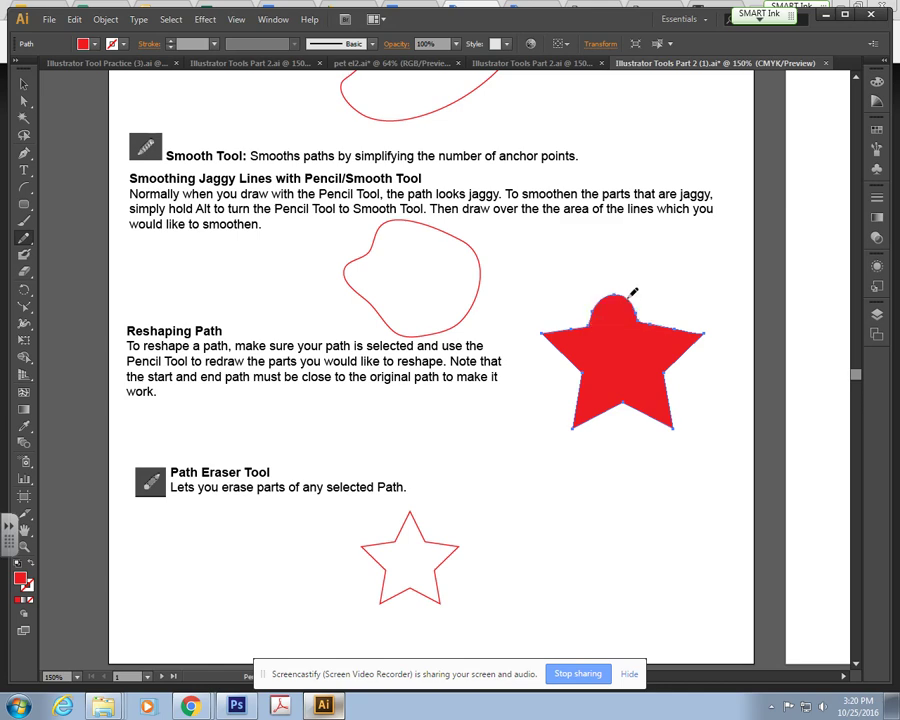
drag(626, 292, 688, 327)
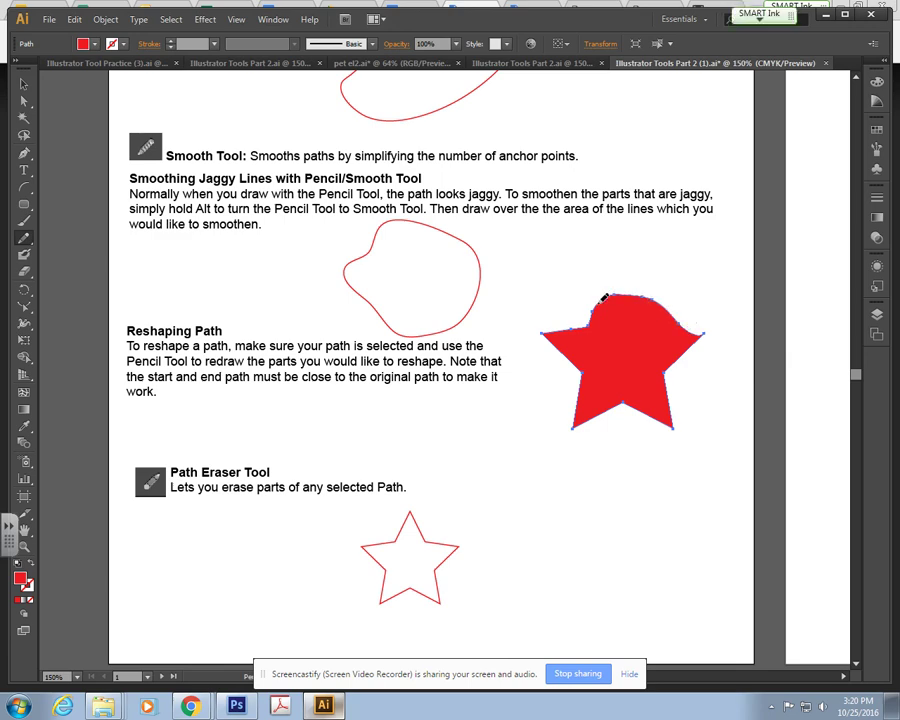
mouse_move(627, 276)
mouse_down()
mouse_move(664, 290)
mouse_move(689, 322)
mouse_up()
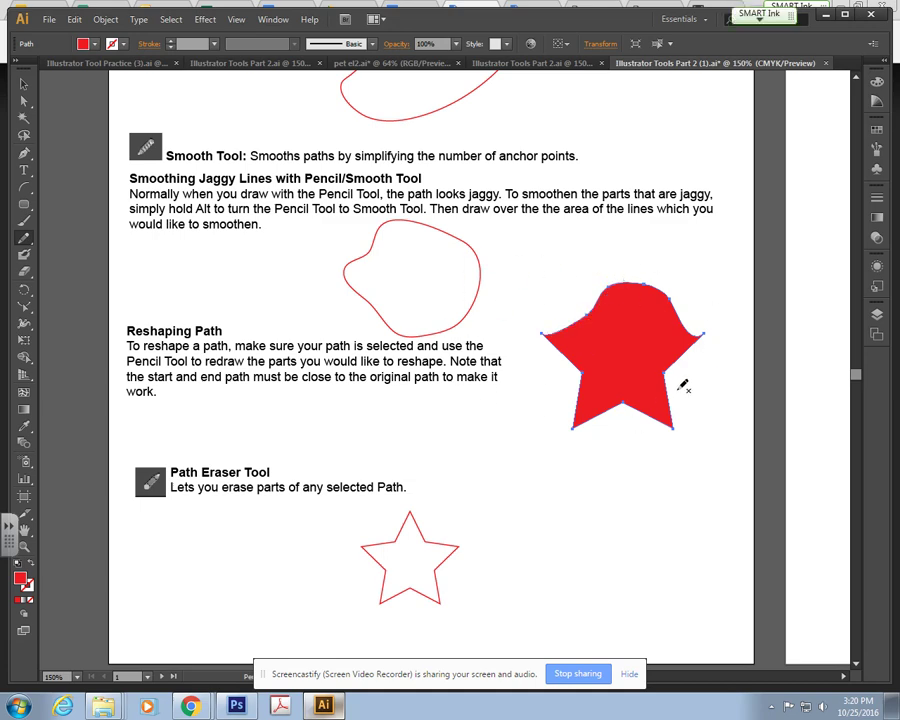
scroll(683, 385, down, 4)
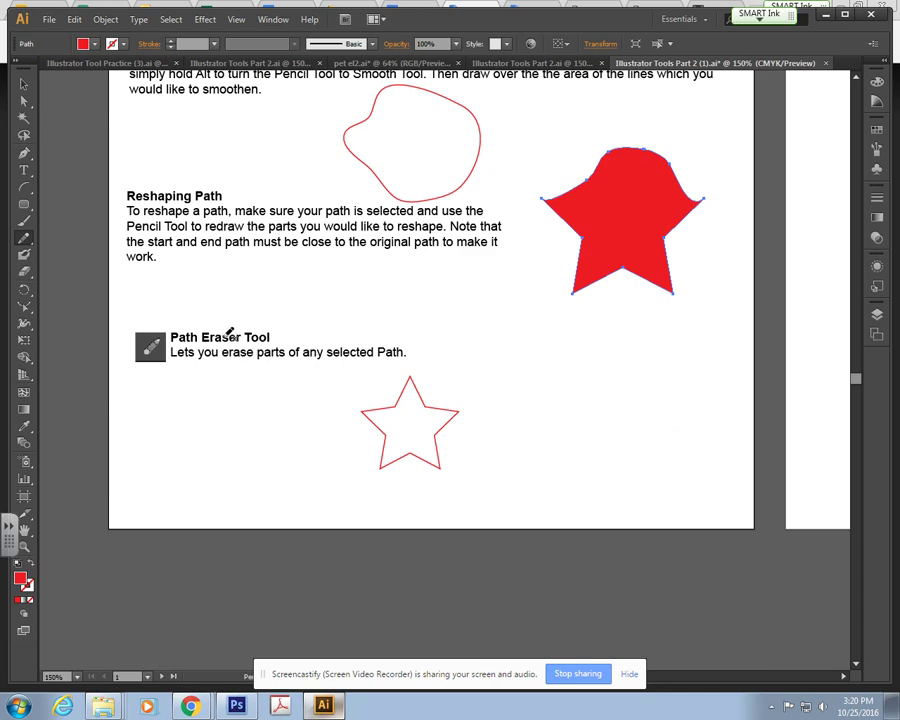
Choose the Path Eraser Tool, then select the small outline star and zoom in on it.
click(25, 241)
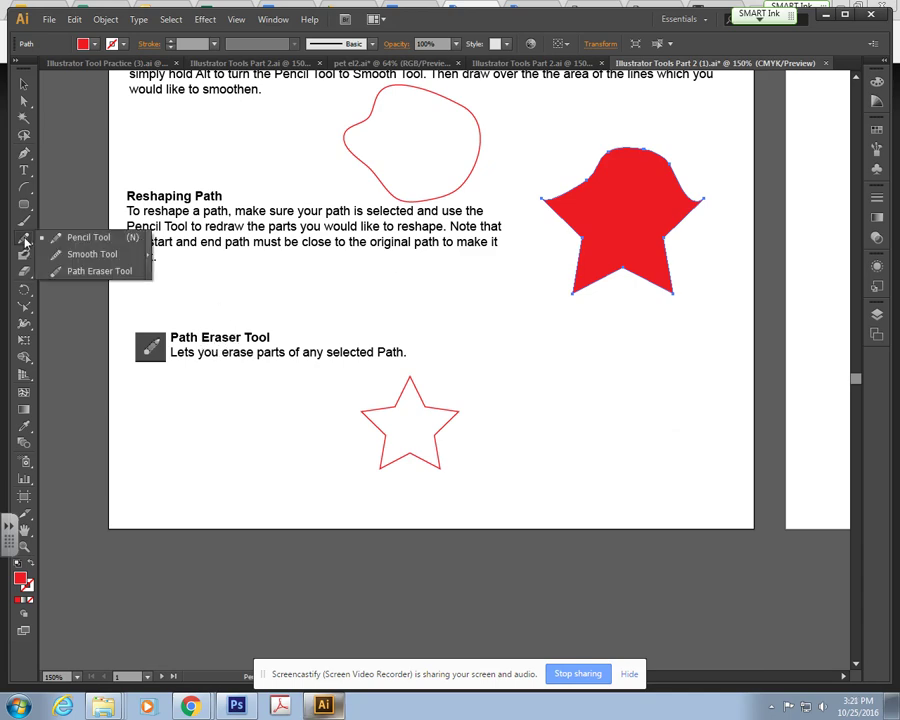
click(83, 274)
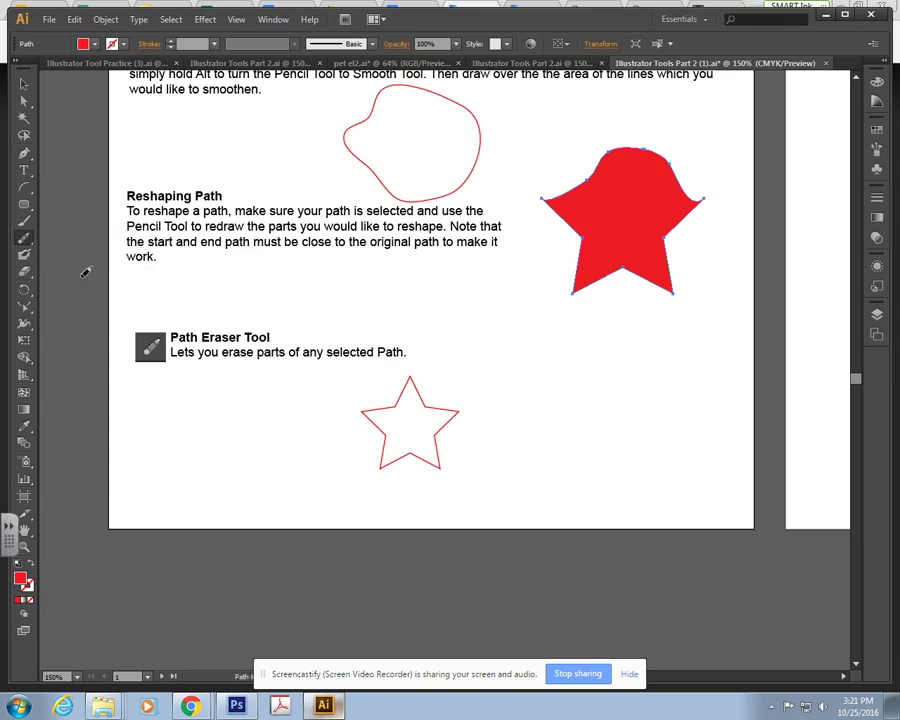
key(v)
click(398, 398)
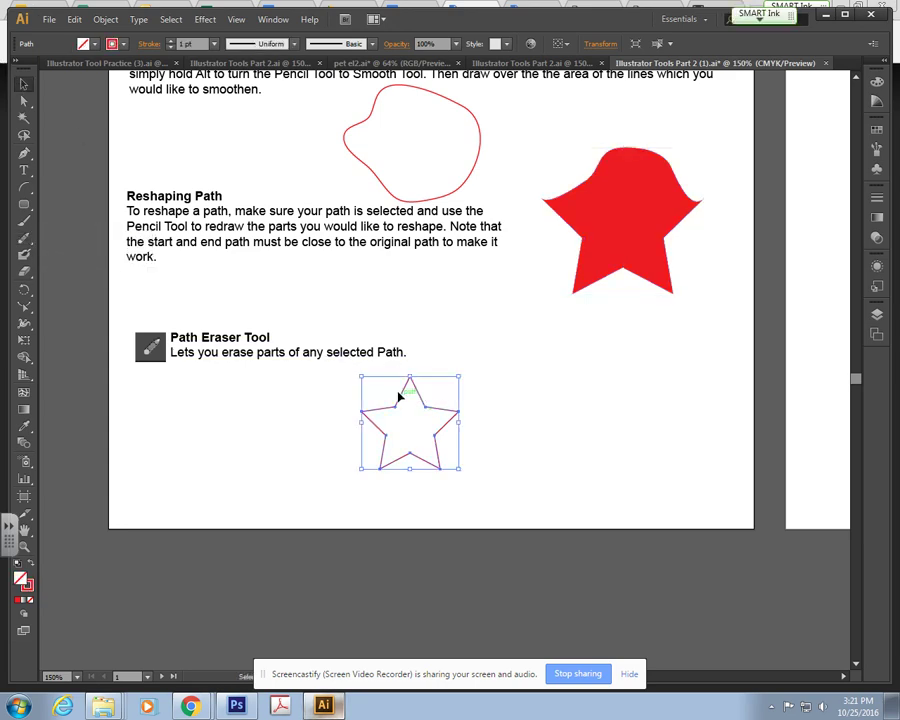
key(a)
scroll(424, 366, up, 2)
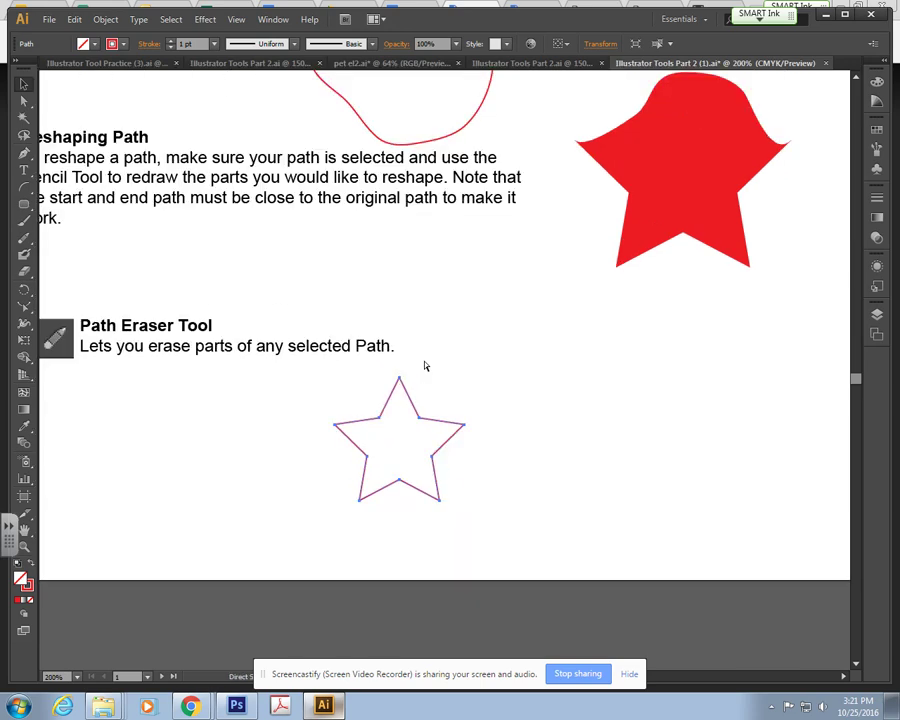
key(v)
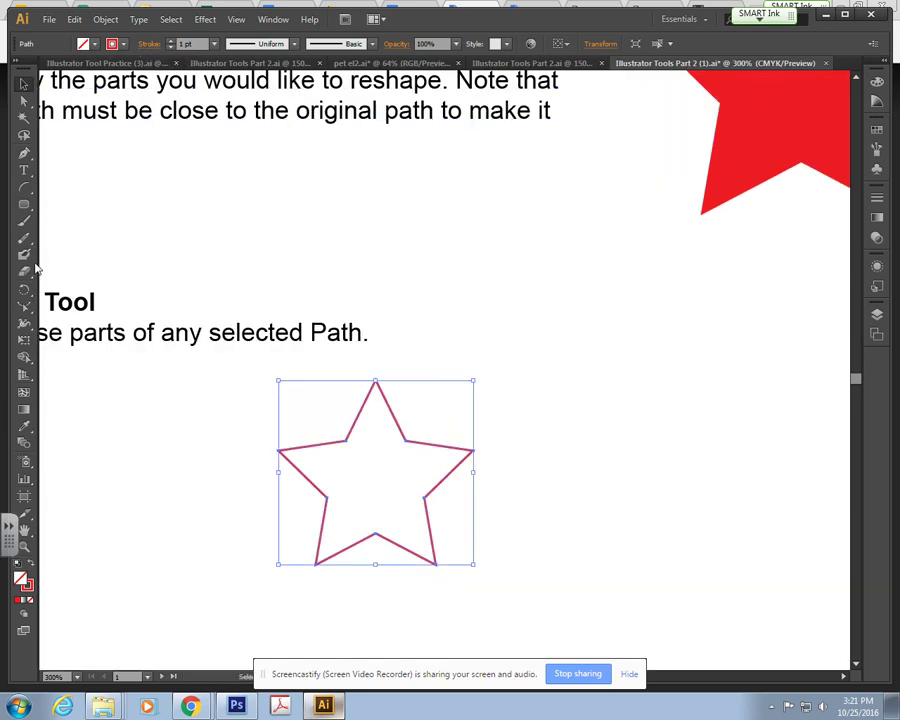
Erase the edges of the star's upper-right arm with the Path Eraser Tool.
drag(24, 238, 91, 273)
drag(386, 390, 405, 428)
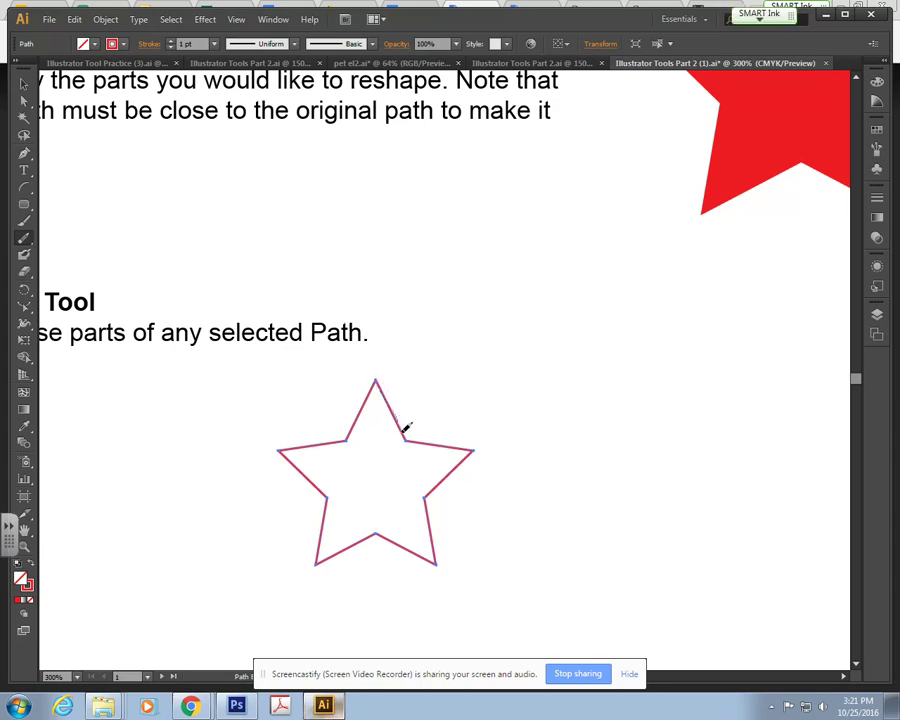
mouse_move(382, 382)
mouse_down()
mouse_move(398, 413)
mouse_move(398, 398)
mouse_move(413, 413)
mouse_move(398, 410)
mouse_move(466, 446)
mouse_move(537, 378)
mouse_up()
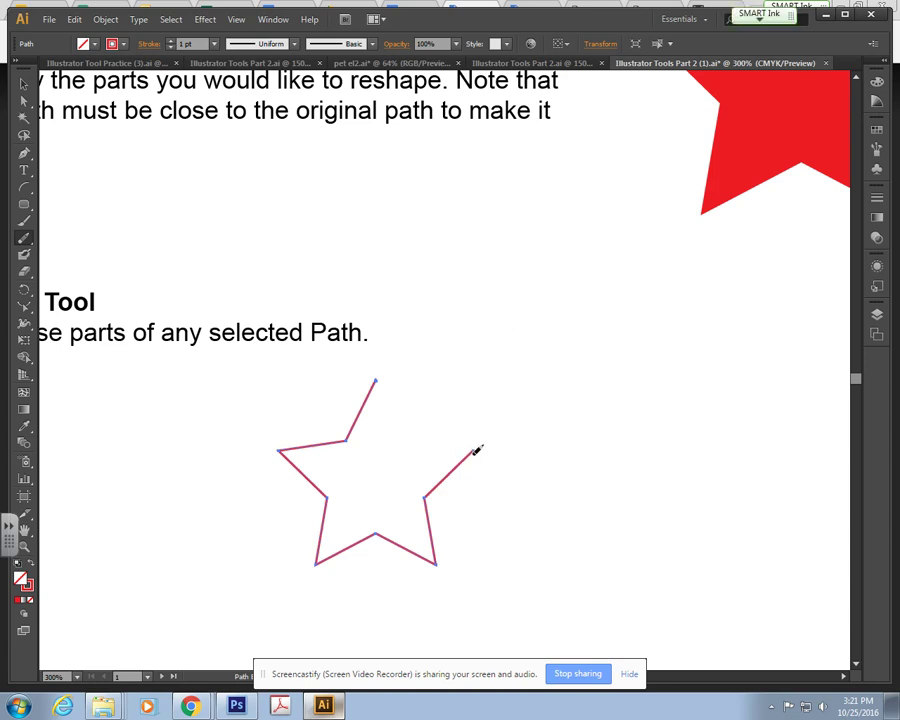
drag(420, 488, 474, 450)
Deselect the star and zoom out to view the whole worksheet.
click(24, 83)
click(506, 362)
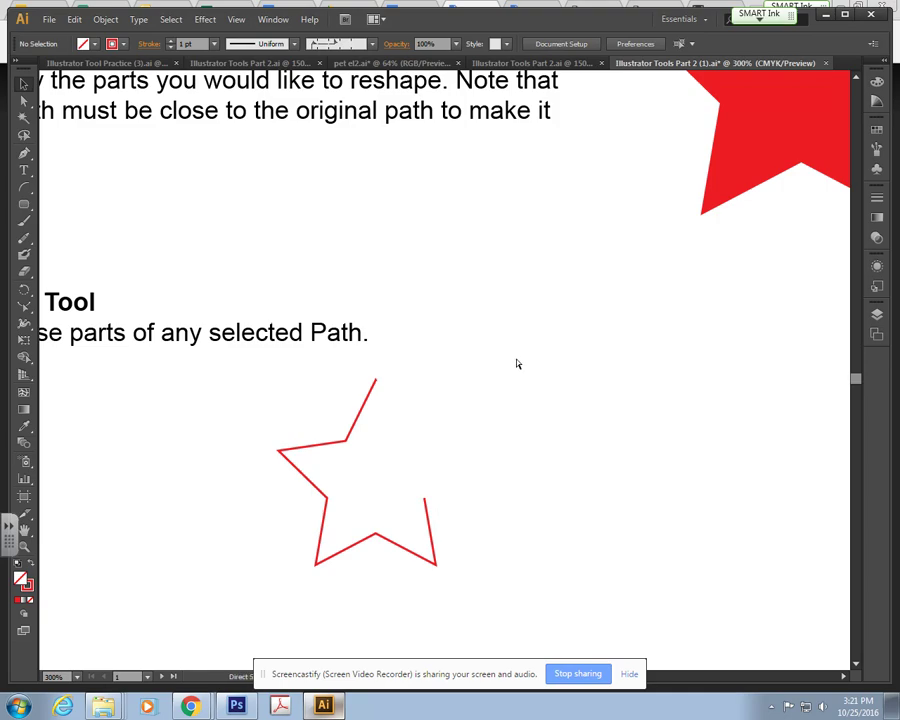
key(ctrl+1)
key(ctrl+minus)
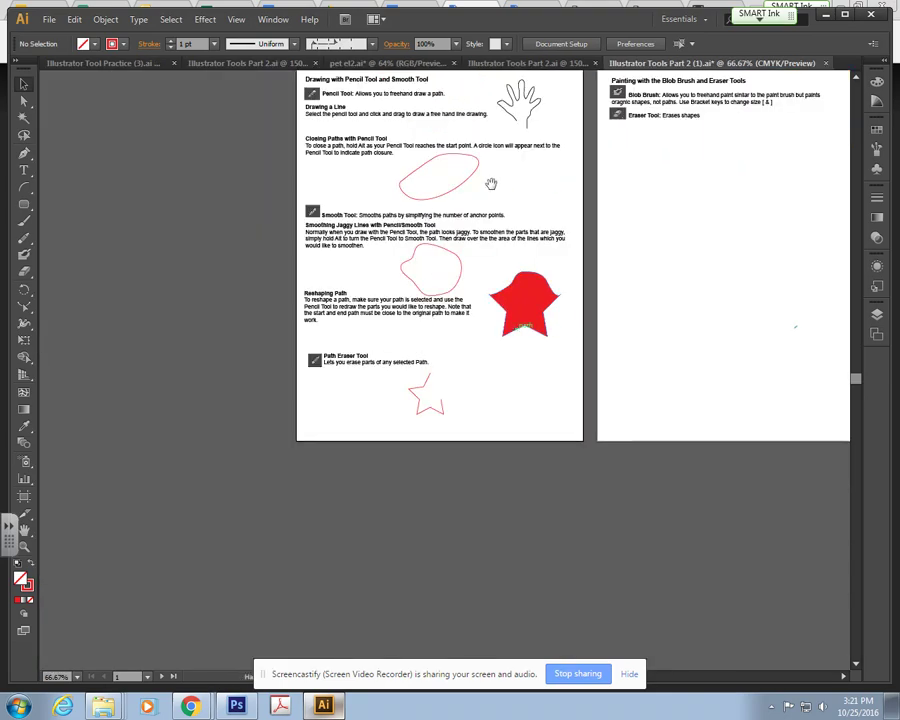